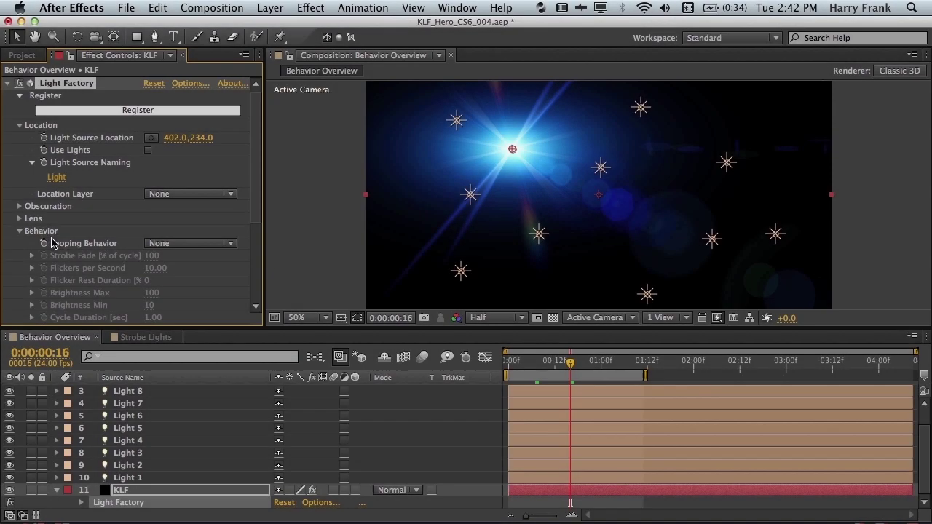
- Enable Use Lights under Location, then nudge Light 1 right and Light 9 up-left
{"action": "scroll", "coordinate": [82, 227], "scroll_direction": "down", "scroll_amount": 2}
{"action": "scroll", "coordinate": [82, 227], "scroll_direction": "down", "scroll_amount": 5}
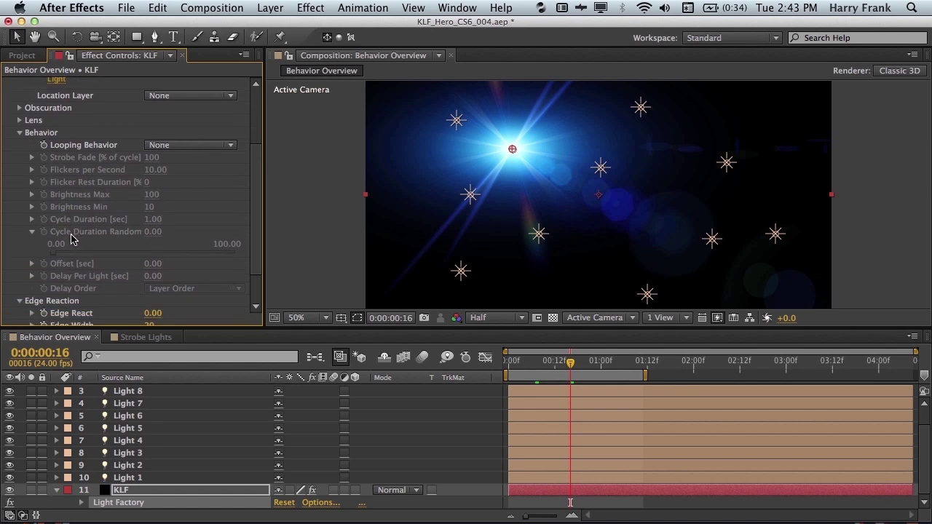
{"action": "scroll", "coordinate": [69, 265], "scroll_direction": "up", "scroll_amount": 6}
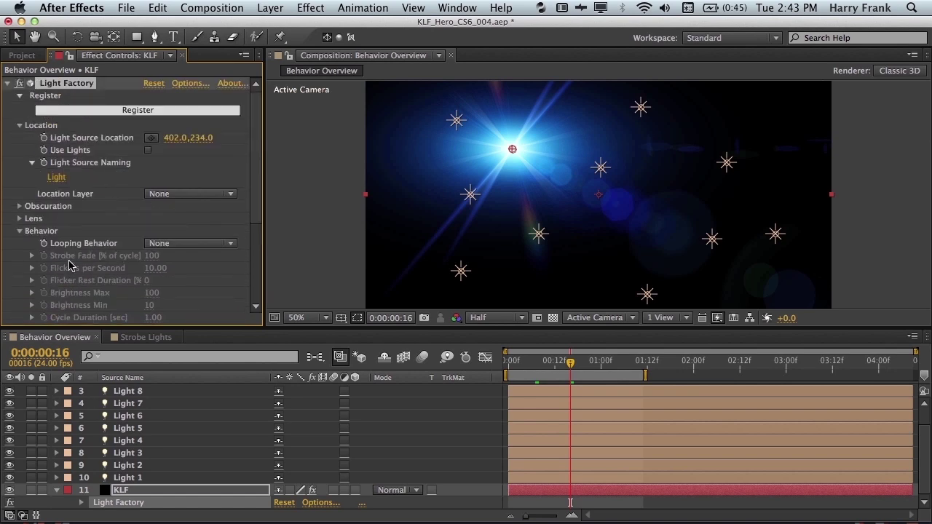
{"action": "left_click", "coordinate": [148, 151]}
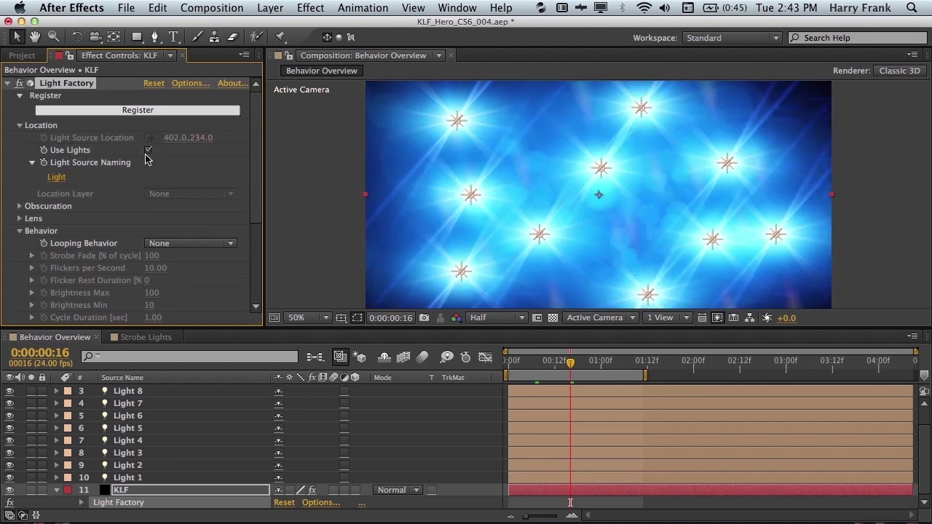
{"action": "left_click_drag", "start_coordinate": [456, 123], "coordinate": [510, 126]}
{"action": "left_click_drag", "start_coordinate": [472, 194], "coordinate": [469, 192]}
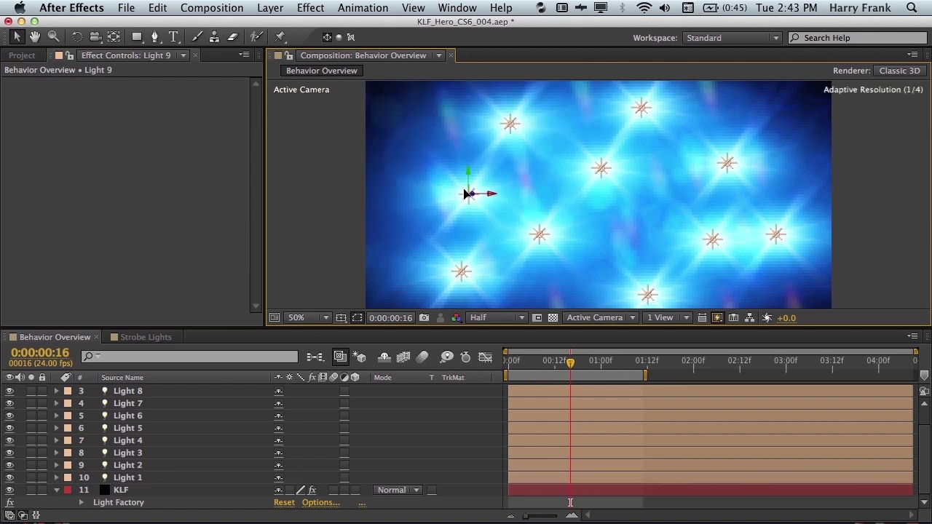
- Select the KLF layer and bring up its Light Factory Looping Behavior choices
{"action": "left_click", "coordinate": [134, 503]}
{"action": "scroll", "coordinate": [71, 237], "scroll_direction": "down", "scroll_amount": 2}
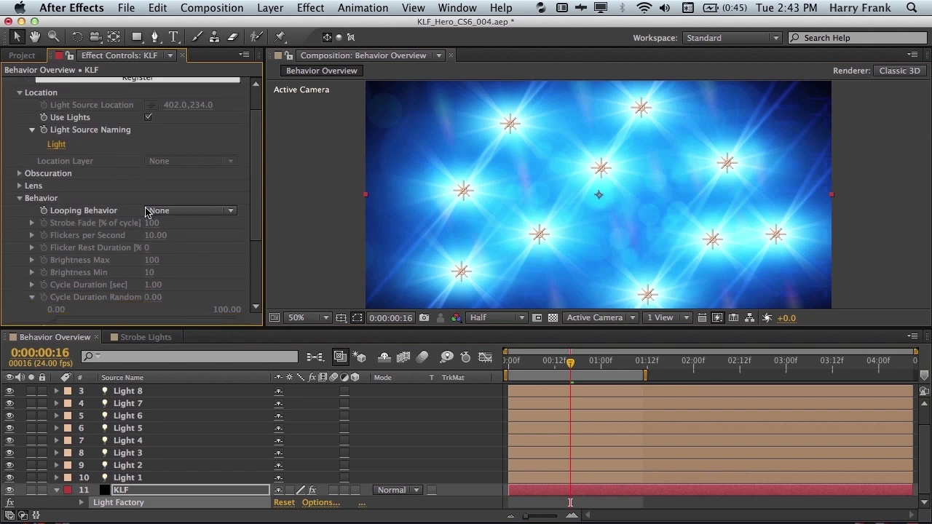
{"action": "left_click", "coordinate": [175, 211]}
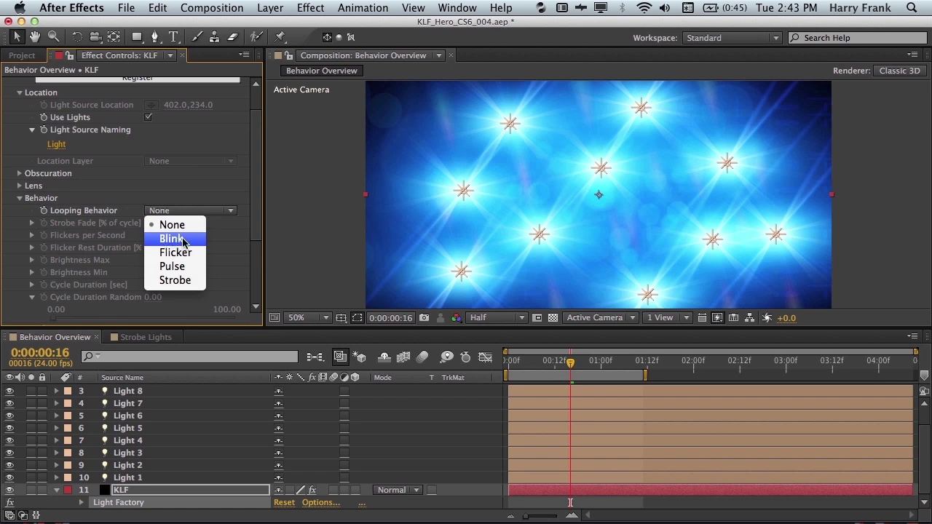
- Set Looping Behavior to Blink, scrub the first half second, and view composition settings unchanged
{"action": "left_click", "coordinate": [165, 240]}
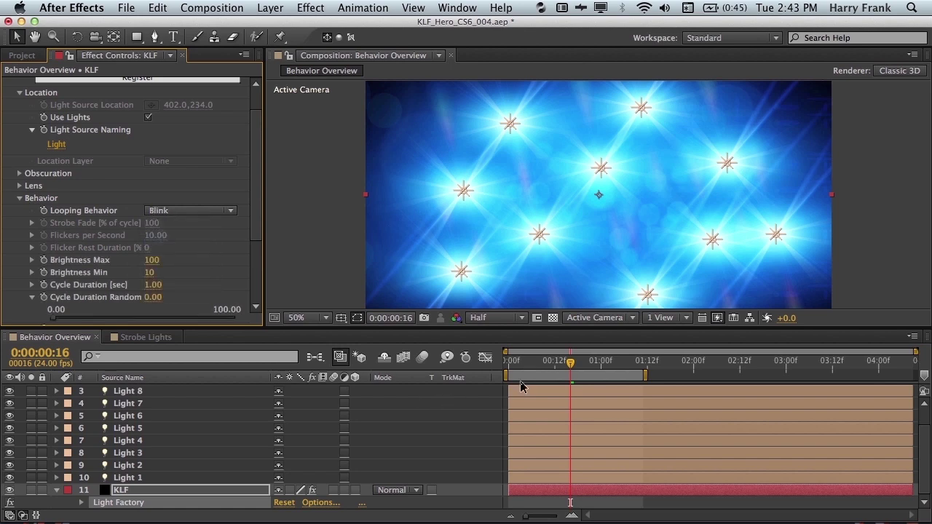
{"action": "left_click", "coordinate": [507, 362]}
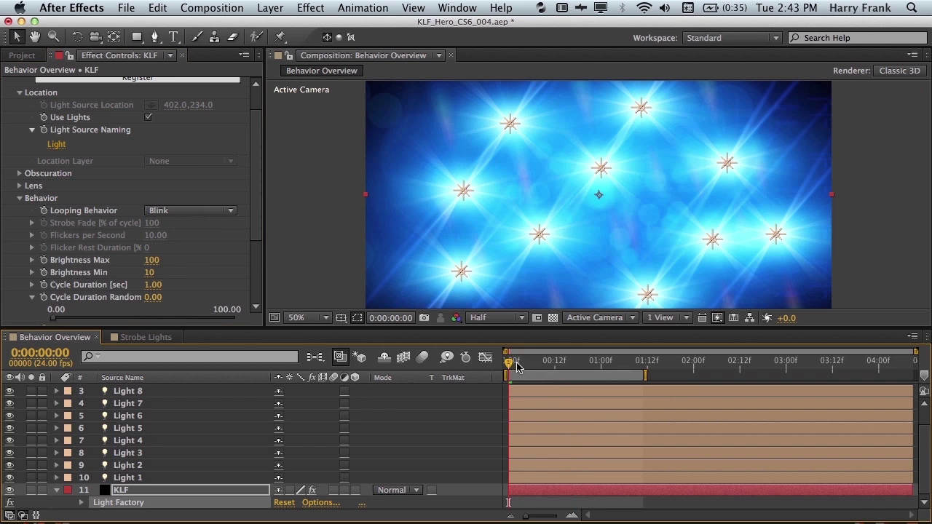
{"action": "left_click_drag", "start_coordinate": [516, 366], "coordinate": [603, 384]}
{"action": "key", "text": "super+k"}
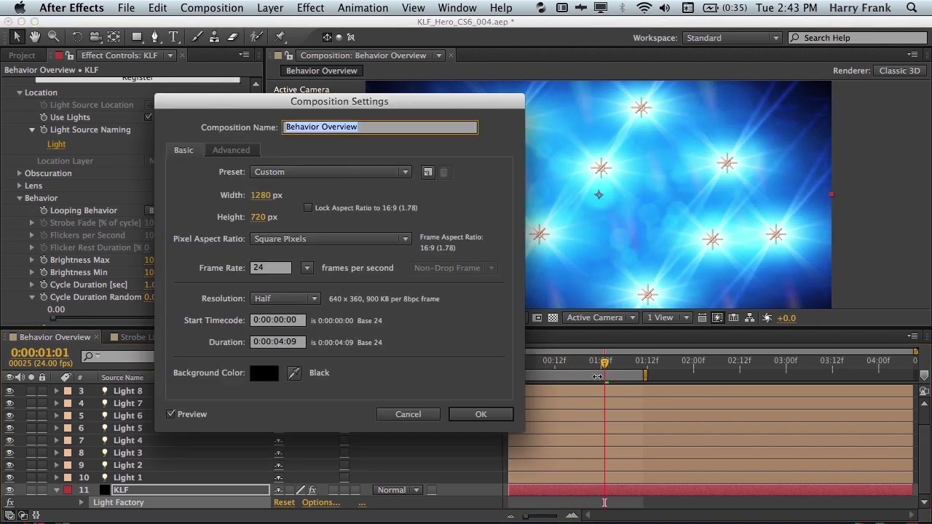
{"action": "left_click", "coordinate": [408, 413]}
- Scrub frames 12–13 of the blink cycle and extend the work area to about 2 seconds
{"action": "left_click", "coordinate": [559, 362]}
{"action": "left_click_drag", "start_coordinate": [559, 364], "coordinate": [593, 370]}
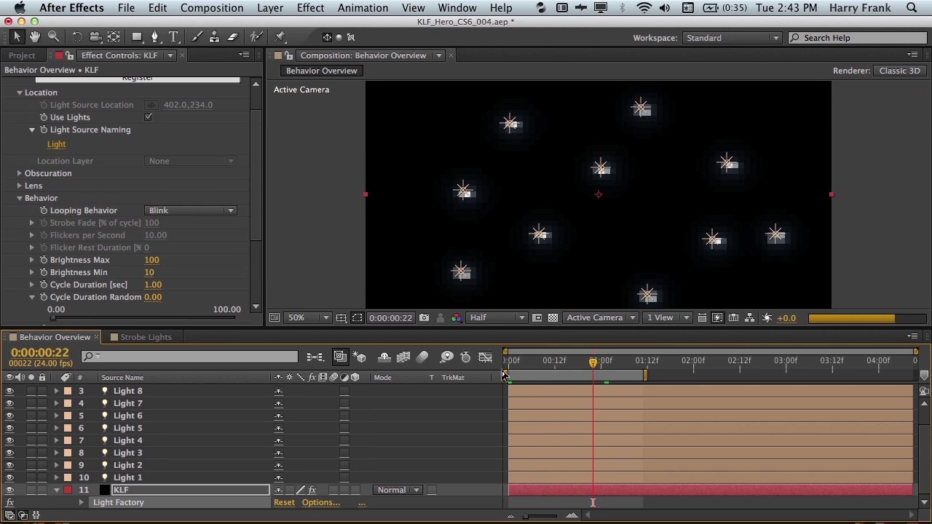
{"action": "mouse_move", "coordinate": [519, 363]}
{"action": "left_mouse_down"}
{"action": "mouse_move", "coordinate": [603, 379]}
{"action": "mouse_move", "coordinate": [532, 375]}
{"action": "left_mouse_up"}
{"action": "left_click_drag", "start_coordinate": [643, 375], "coordinate": [707, 376]}
{"action": "left_click_drag", "start_coordinate": [614, 372], "coordinate": [621, 372]}
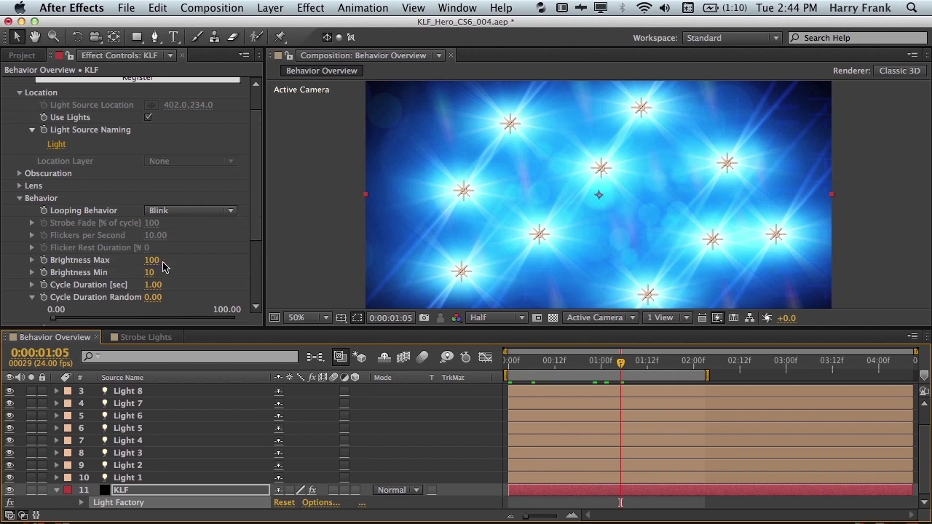
- Raise Brightness Max from 100 to 109 and Brightness Min from 10 to 20
{"action": "left_click_drag", "start_coordinate": [155, 265], "coordinate": [161, 265]}
{"action": "scroll", "coordinate": [251, 215], "scroll_direction": "up", "scroll_amount": 3}
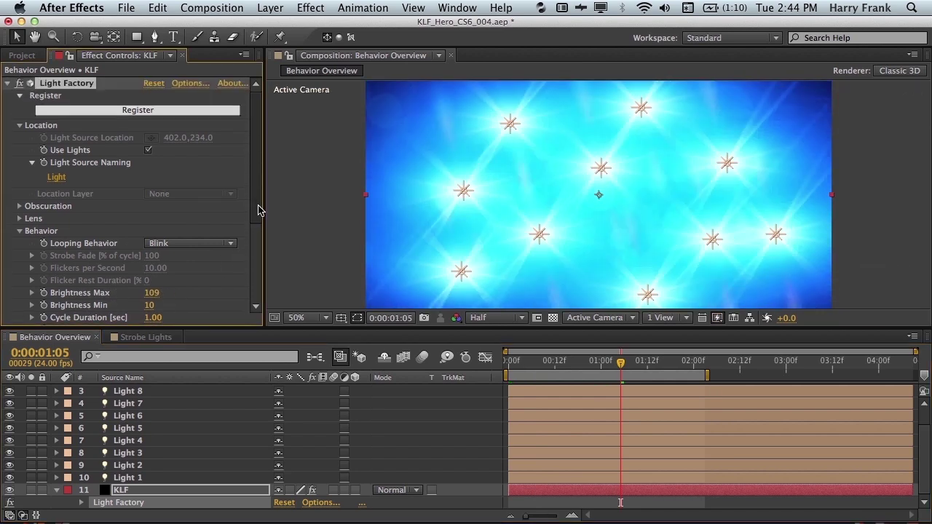
{"action": "scroll", "coordinate": [246, 252], "scroll_direction": "down", "scroll_amount": 5}
{"action": "left_click_drag", "start_coordinate": [148, 230], "coordinate": [153, 232]}
{"action": "left_click_drag", "start_coordinate": [547, 363], "coordinate": [562, 363]}
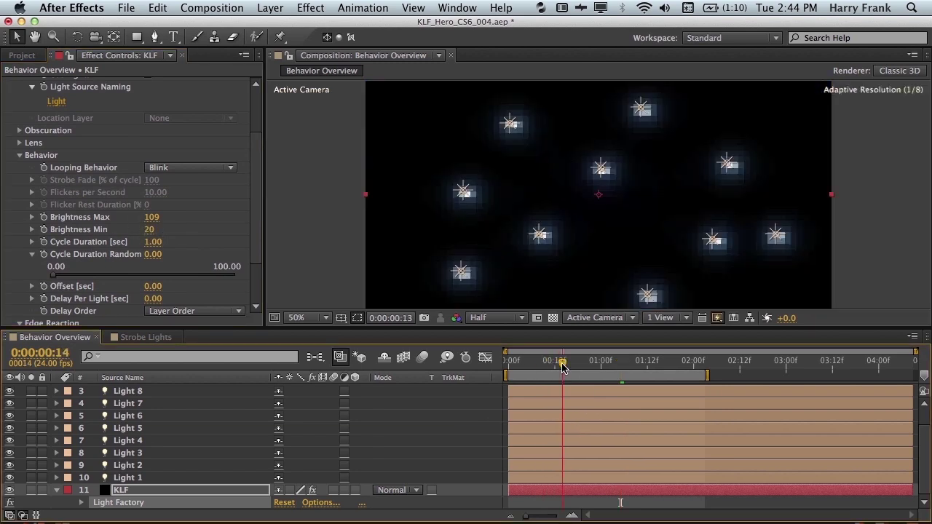
- Adjust Brightness Min to 26 and add some Cycle Duration Random
{"action": "left_click", "coordinate": [160, 230]}
{"action": "left_click_drag", "start_coordinate": [161, 231], "coordinate": [182, 231]}
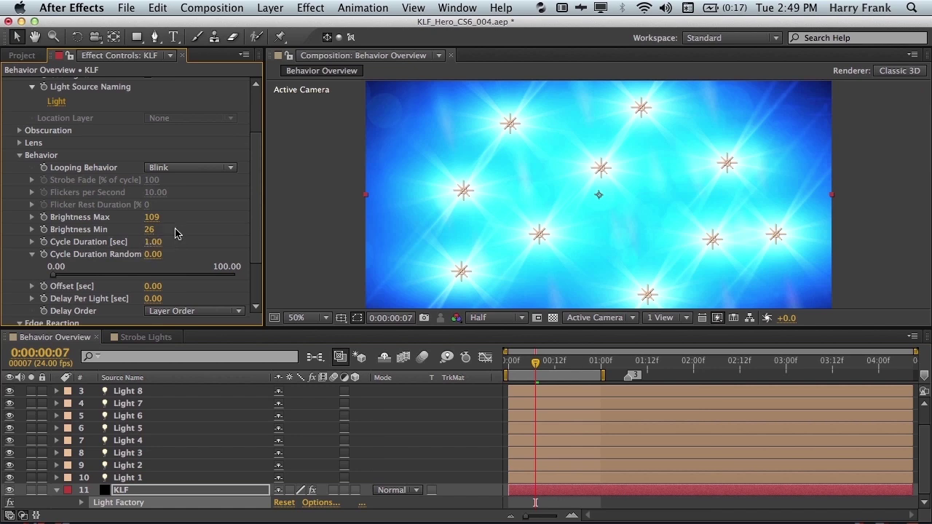
{"action": "left_click_drag", "start_coordinate": [153, 254], "coordinate": [175, 252]}
- Reset Cycle Duration Random to 0 and switch Looping Behavior to Flicker
{"action": "left_click_drag", "start_coordinate": [163, 261], "coordinate": [13, 249]}
{"action": "left_click", "coordinate": [199, 169]}
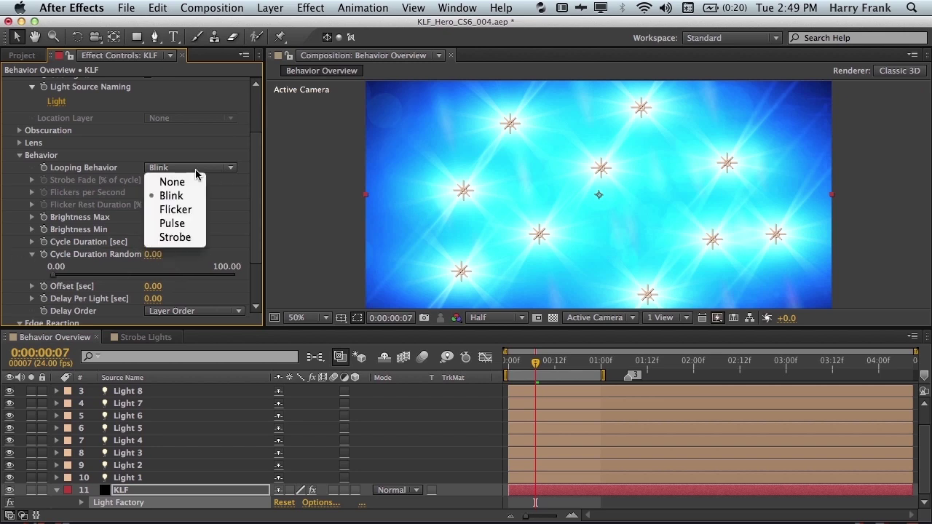
{"action": "left_click", "coordinate": [193, 211]}
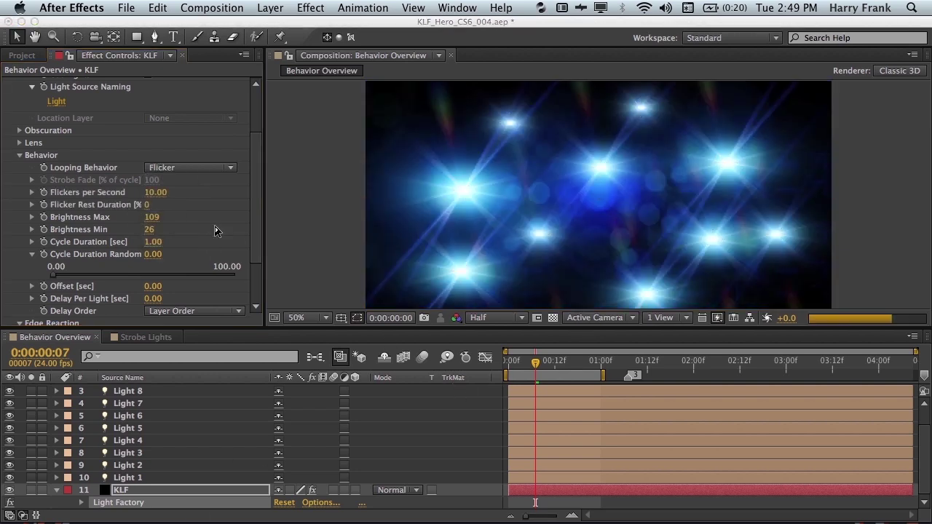
- Set Flickers per Second to 14, then 8, and RAM preview the flicker
{"action": "left_click", "coordinate": [155, 193]}
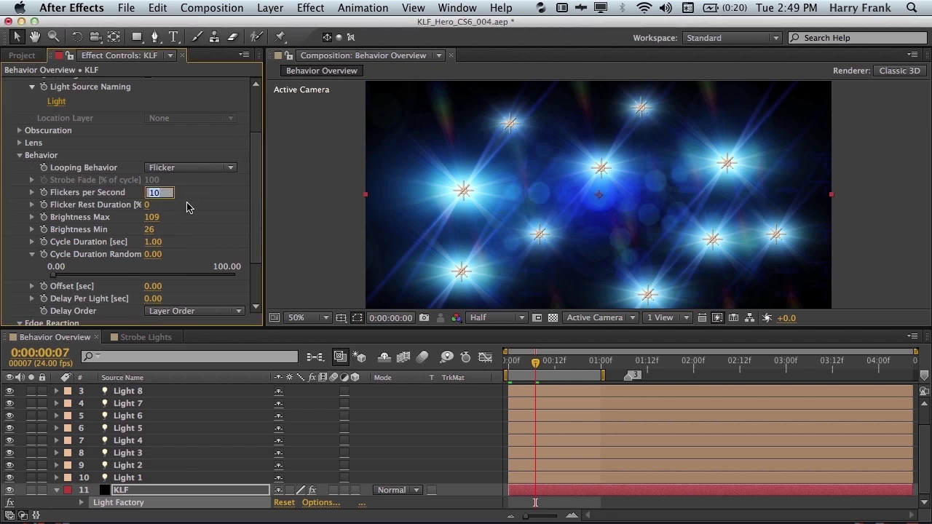
{"action": "key", "text": "Return"}
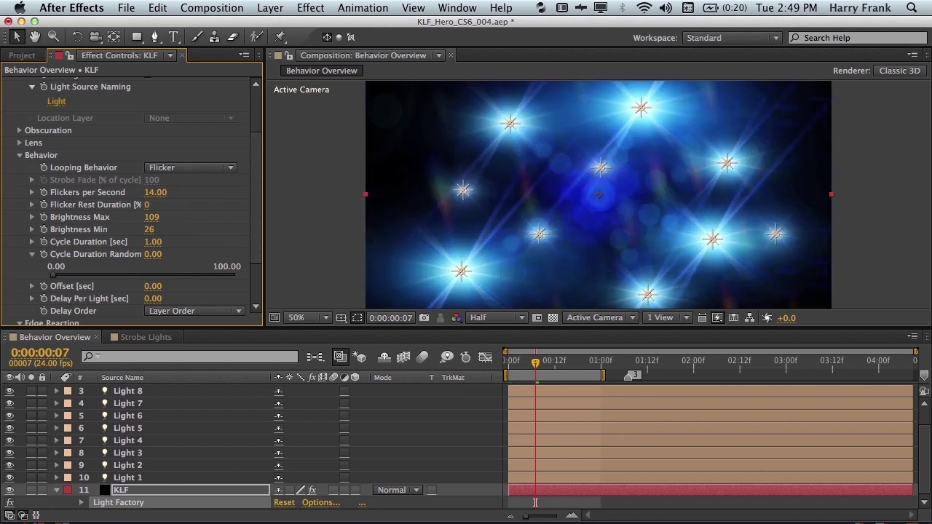
{"action": "left_click", "coordinate": [154, 192]}
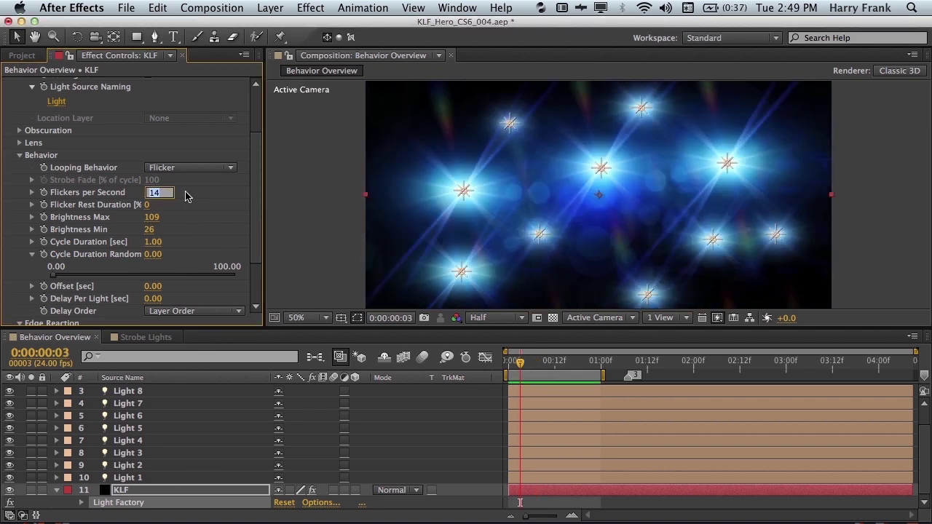
{"action": "type", "text": "8"}
{"action": "key", "text": "Return"}
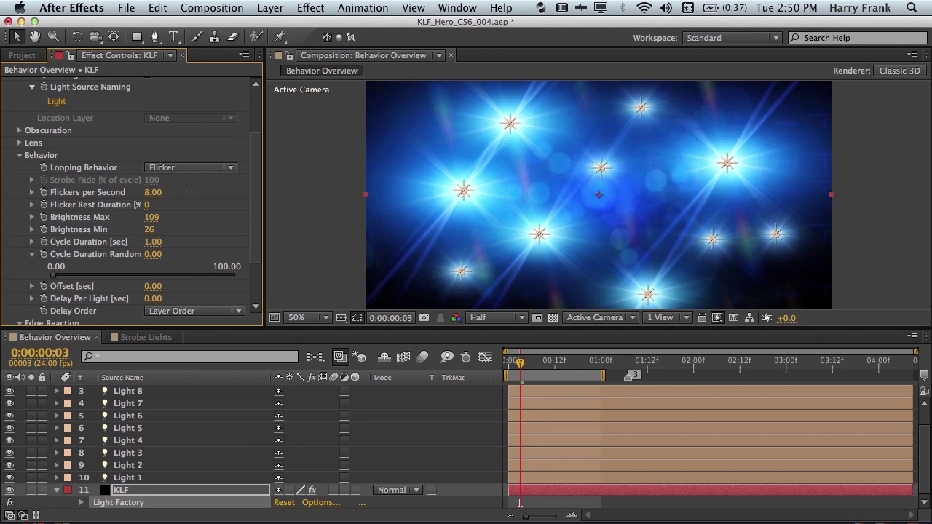
{"action": "key", "text": "KP_0"}
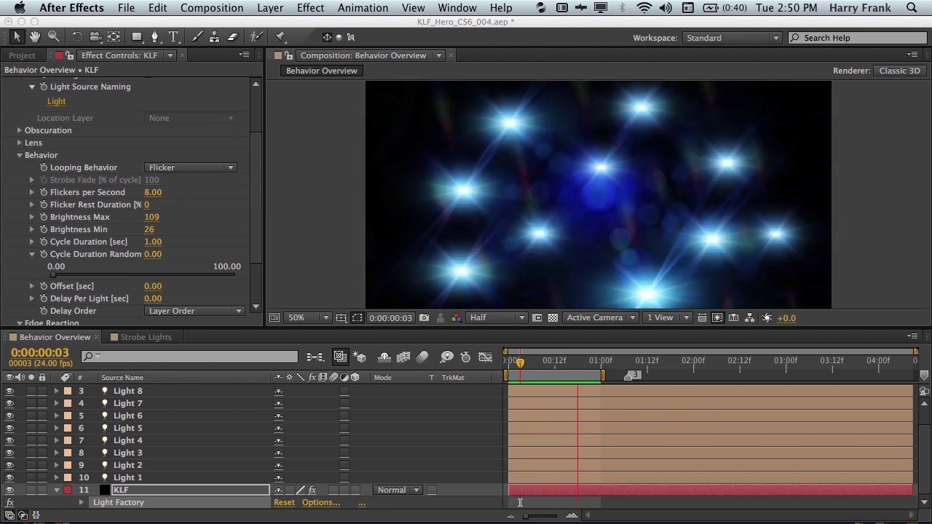
- Set Flicker Rest Duration to 43, then play and scrub the flicker with rests
{"action": "key", "text": "space"}
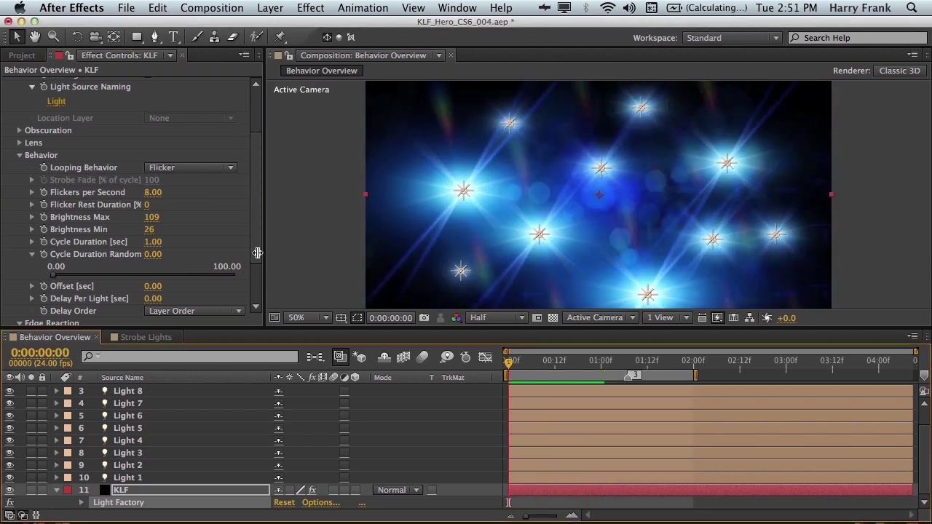
{"action": "left_click", "coordinate": [153, 207]}
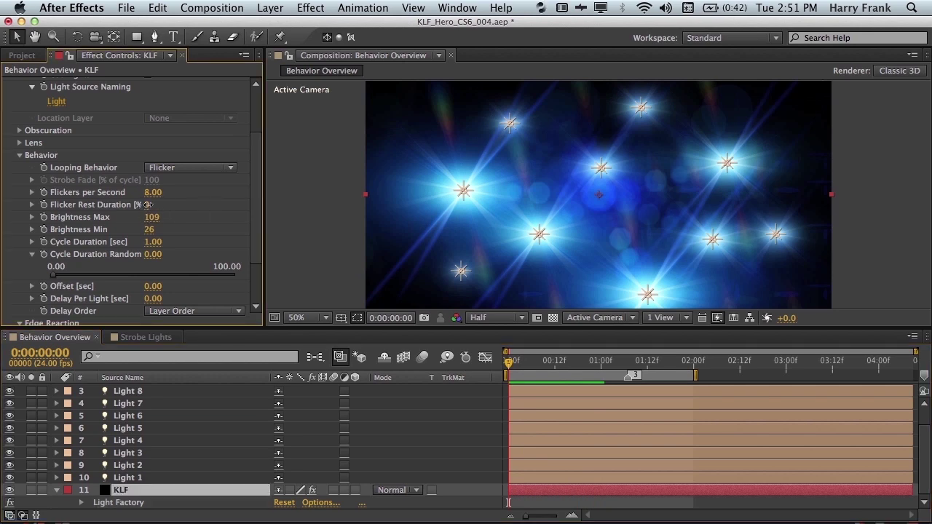
{"action": "left_click", "coordinate": [147, 205]}
{"action": "key", "text": "Return"}
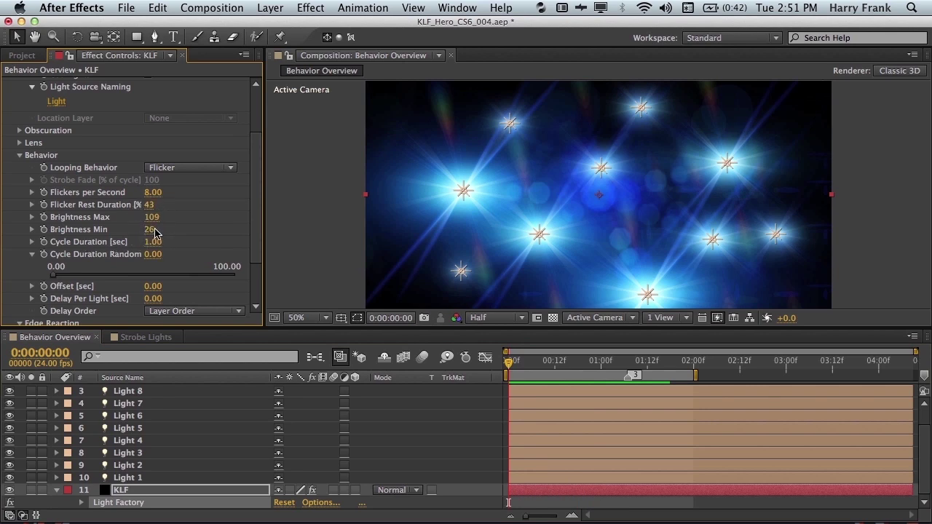
{"action": "key", "text": "space"}
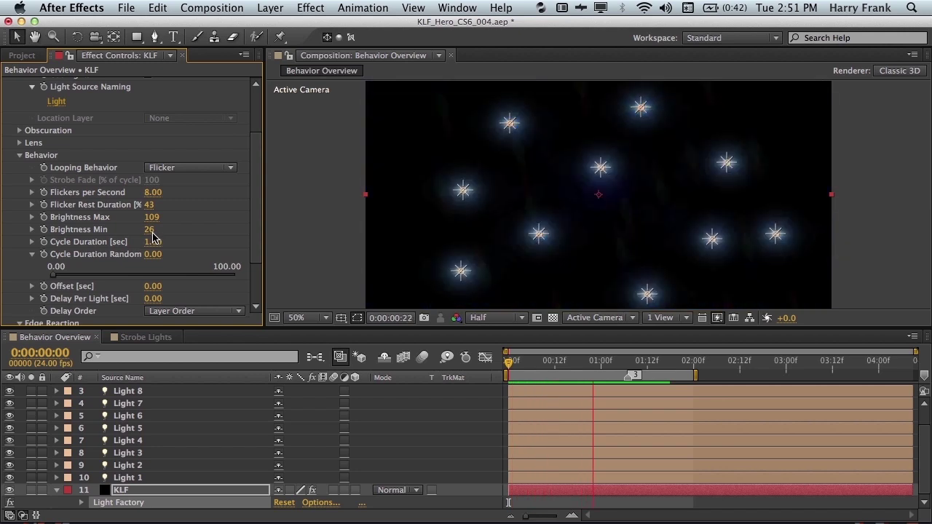
{"action": "left_click_drag", "start_coordinate": [542, 361], "coordinate": [616, 364]}
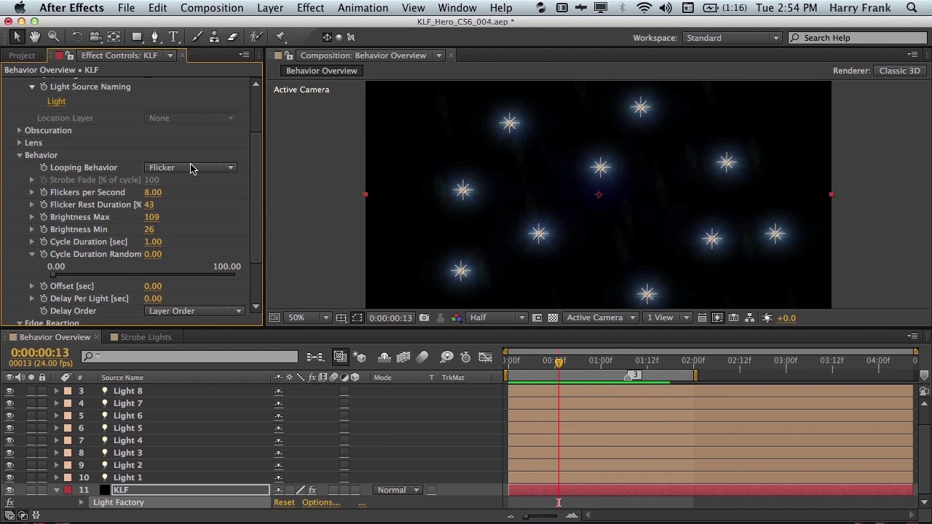
- Switch Looping Behavior to Pulse and preview the pulsing lights
{"action": "left_click", "coordinate": [190, 169]}
{"action": "left_click", "coordinate": [208, 223]}
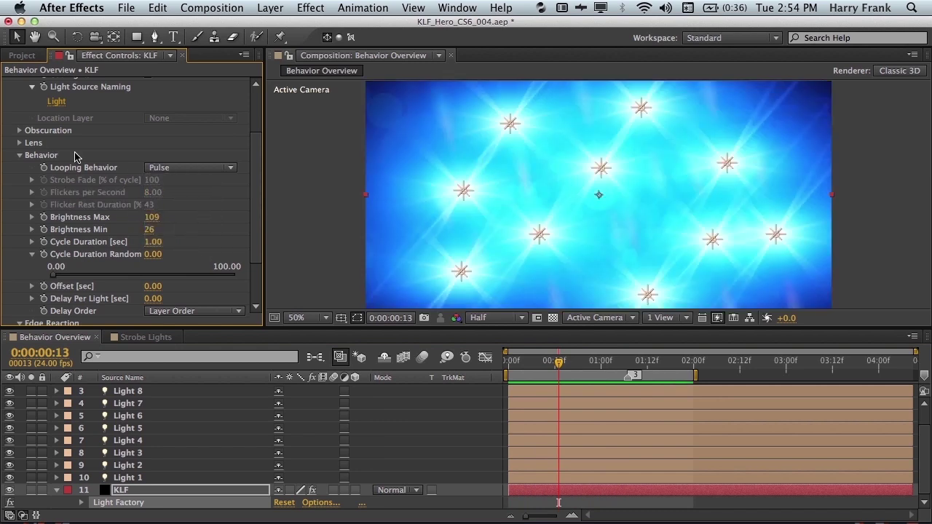
{"action": "key", "text": "Page_Up"}
{"action": "key", "text": "Page_Up"}
{"action": "key", "text": "Page_Up"}
{"action": "key", "text": "Page_Up"}
{"action": "key", "text": "space"}
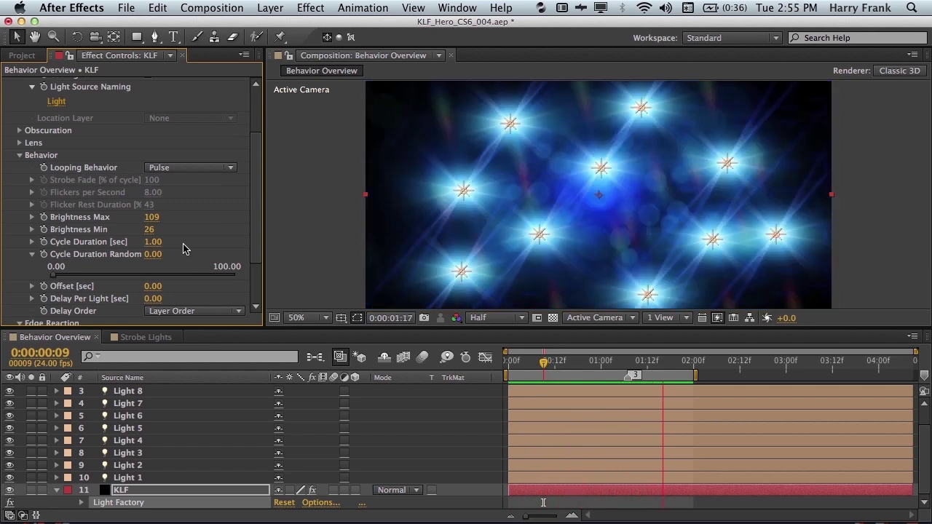
{"action": "key", "text": "space"}
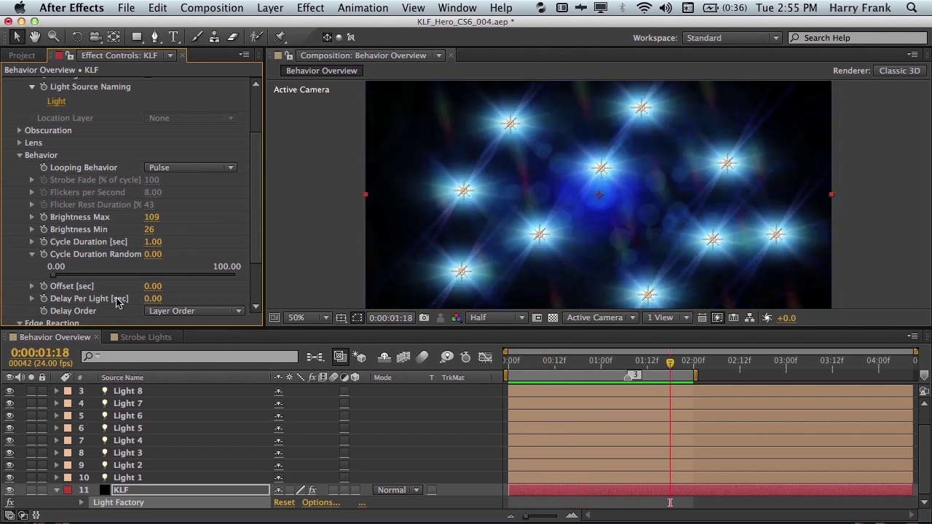
- Set Delay Per Light to 0.10, preview, and keep Delay Order at Layer Order
{"action": "left_click", "coordinate": [158, 299]}
{"action": "key", "text": "Return"}
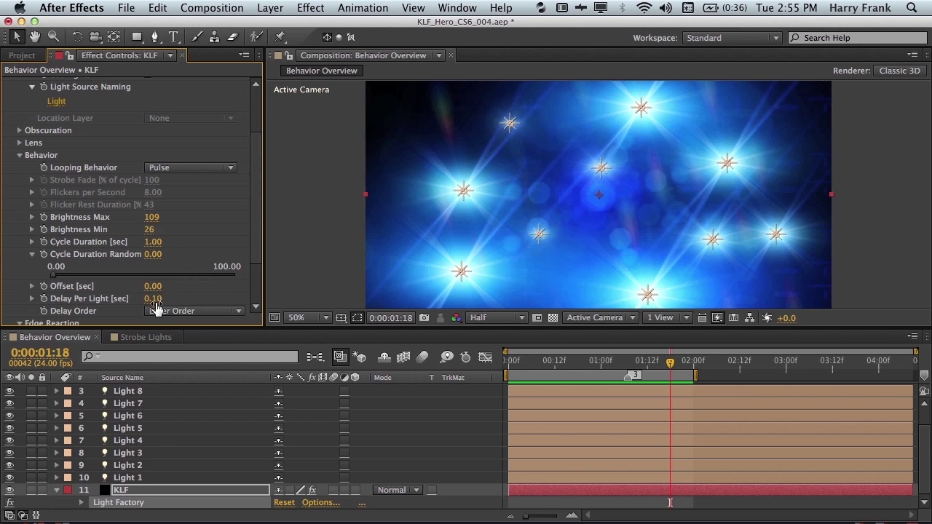
{"action": "key", "text": "space"}
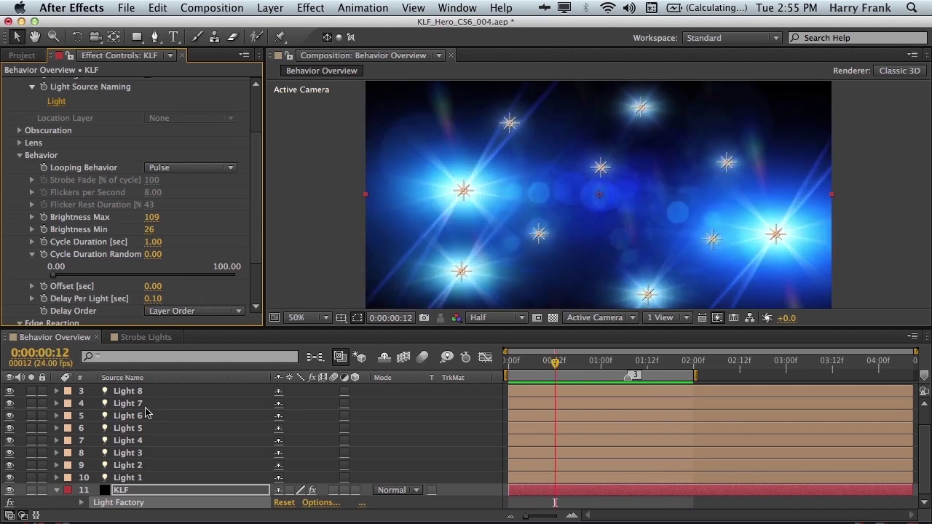
{"action": "left_click", "coordinate": [181, 312]}
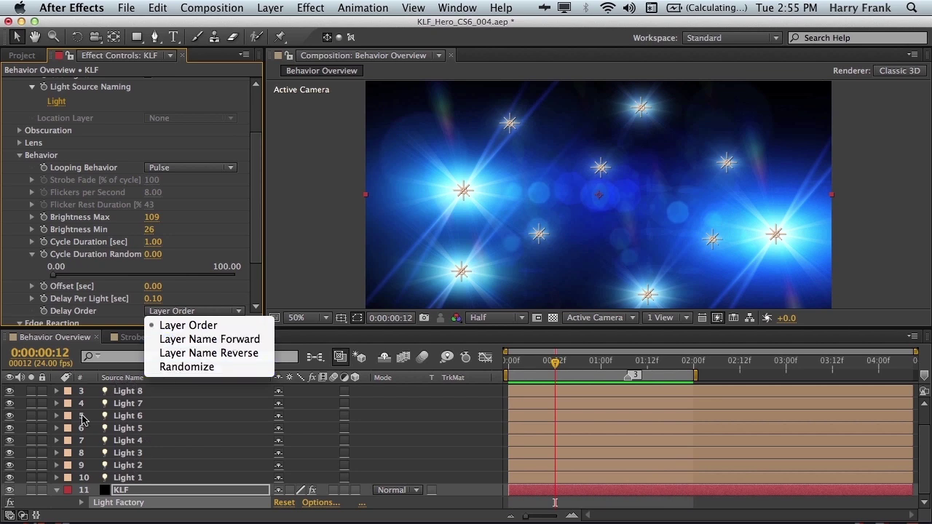
{"action": "left_click", "coordinate": [222, 311]}
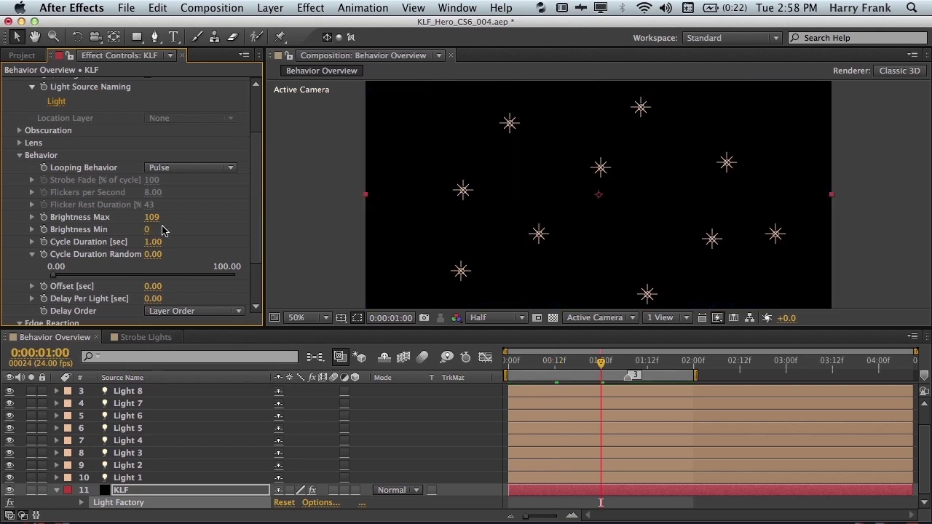
- Choose Strobe as the Looping Behavior, rewind to frame 0, and preview the strobing lights
{"action": "left_click", "coordinate": [185, 168]}
{"action": "left_click", "coordinate": [230, 240]}
{"action": "left_click_drag", "start_coordinate": [574, 363], "coordinate": [421, 372]}
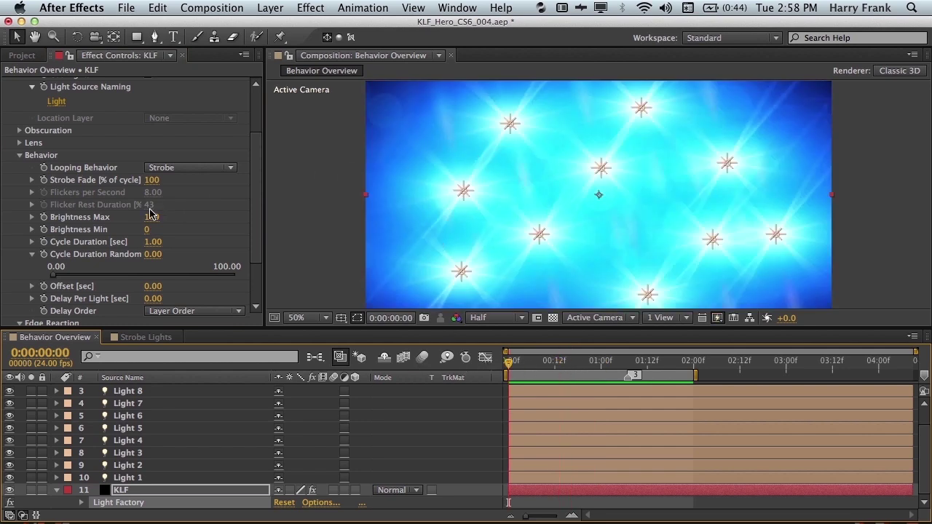
{"action": "key", "text": "space"}
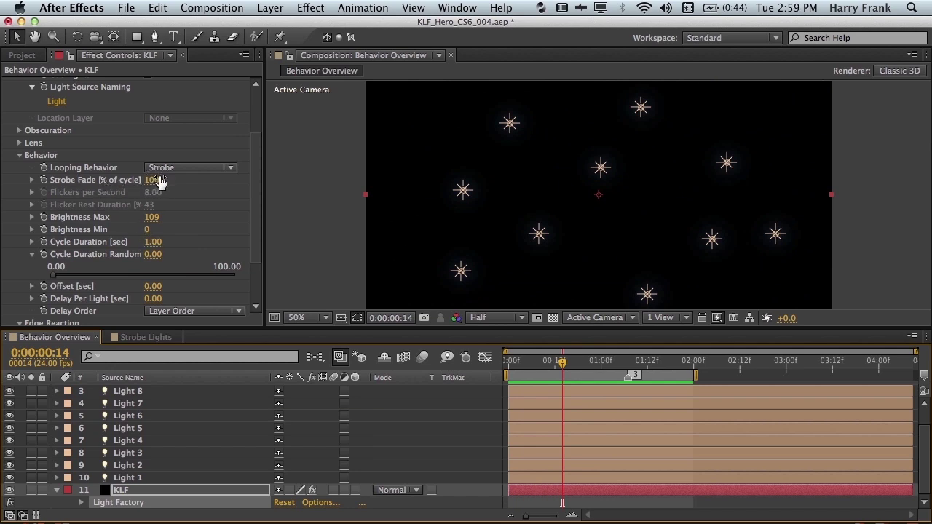
{"action": "left_click_drag", "start_coordinate": [537, 367], "coordinate": [601, 380]}
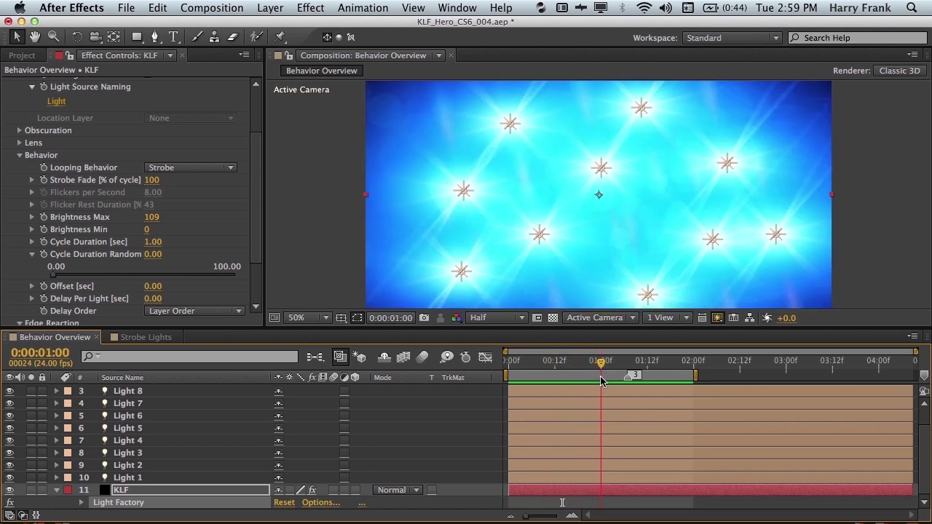
- Set Strobe Fade to 50% of cycle and scrub the start of the strobe
{"action": "left_click", "coordinate": [152, 180]}
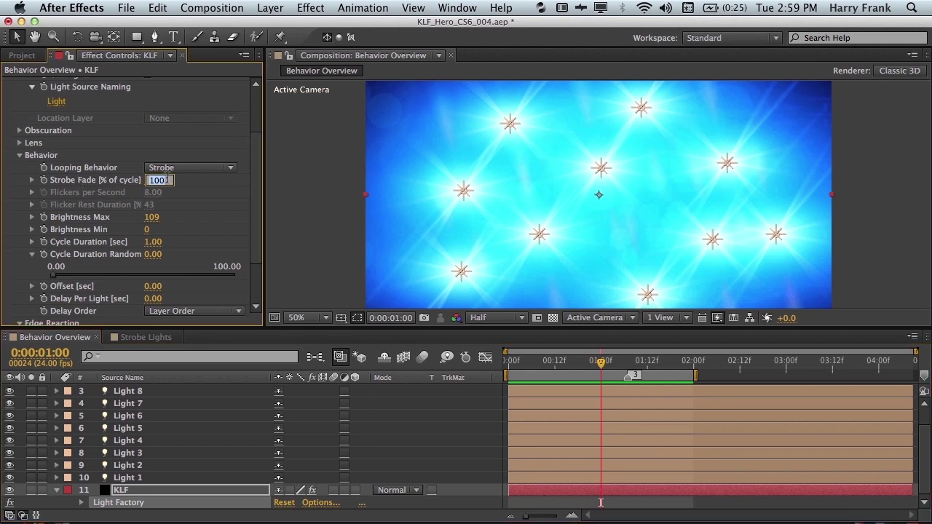
{"action": "type", "text": "50"}
{"action": "key", "text": "Return"}
{"action": "left_click_drag", "start_coordinate": [528, 362], "coordinate": [508, 388]}
- Set Delay Per Light to 0.1, preview the staggered strobes, and leave Delay Order unchanged
{"action": "left_click", "coordinate": [153, 298]}
{"action": "type", "text": "0.1"}
{"action": "key", "text": "Return"}
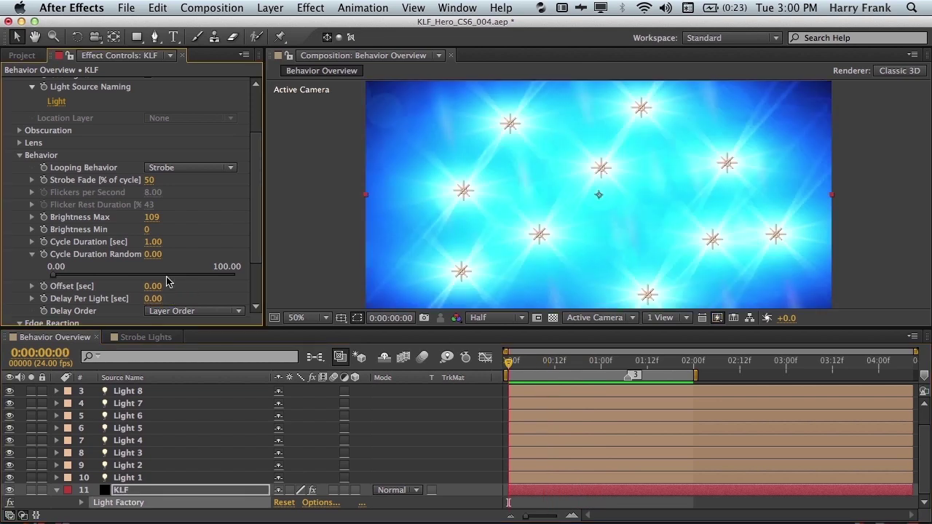
{"action": "left_click", "coordinate": [152, 298]}
{"action": "type", "text": "0.1"}
{"action": "key", "text": "Return"}
{"action": "key", "text": "space"}
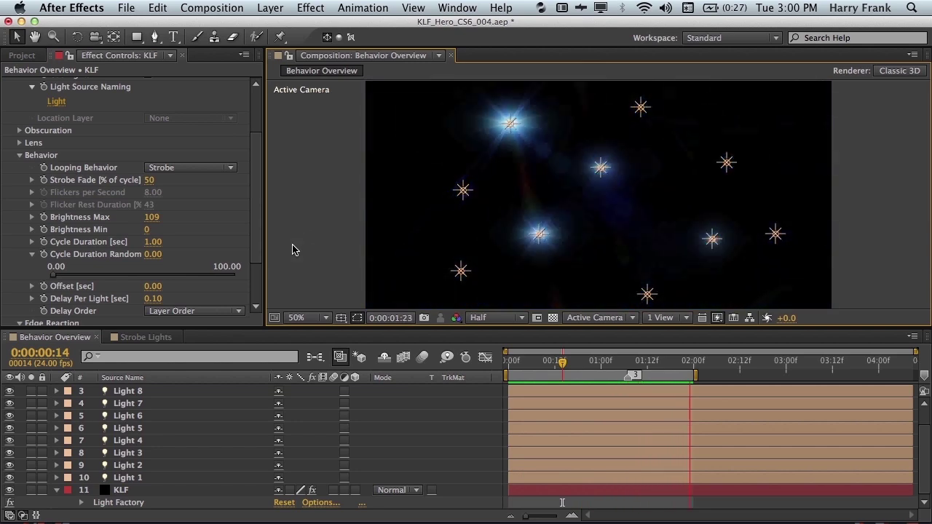
{"action": "left_click", "coordinate": [175, 316]}
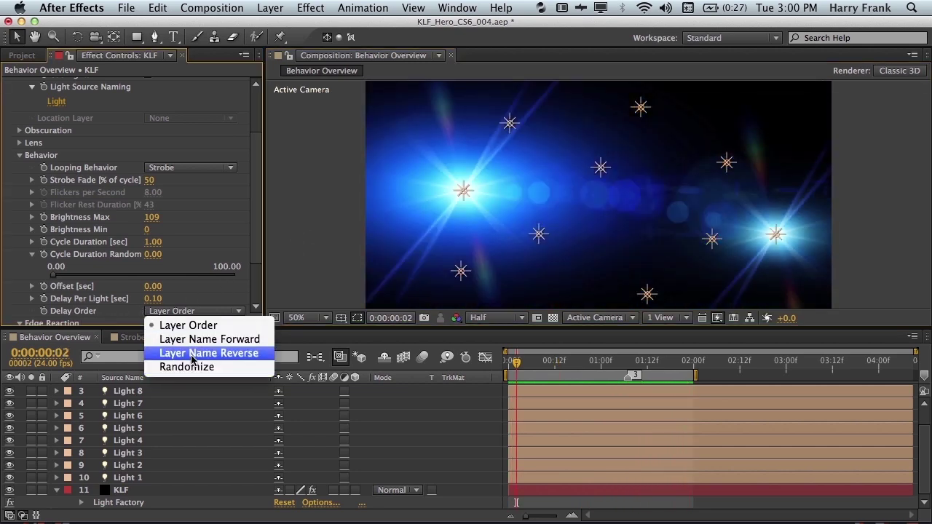
{"action": "left_click", "coordinate": [73, 299]}
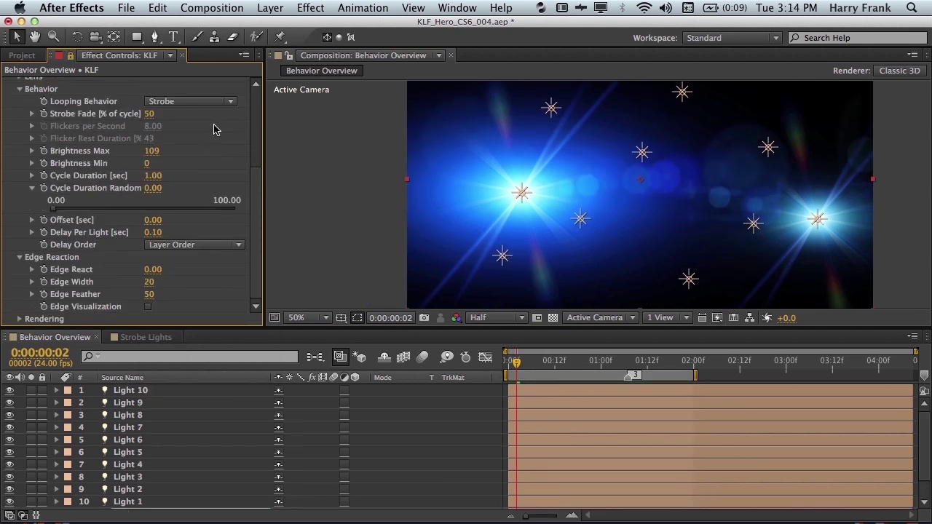
- Set Looping Behavior to None and delete layers Light 1 through Light 9
{"action": "left_click", "coordinate": [196, 103]}
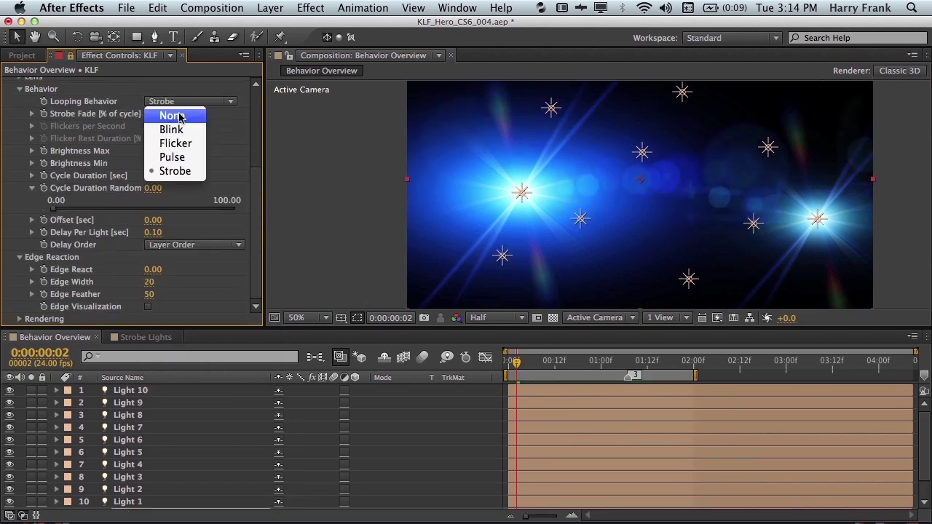
{"action": "left_click", "coordinate": [172, 116]}
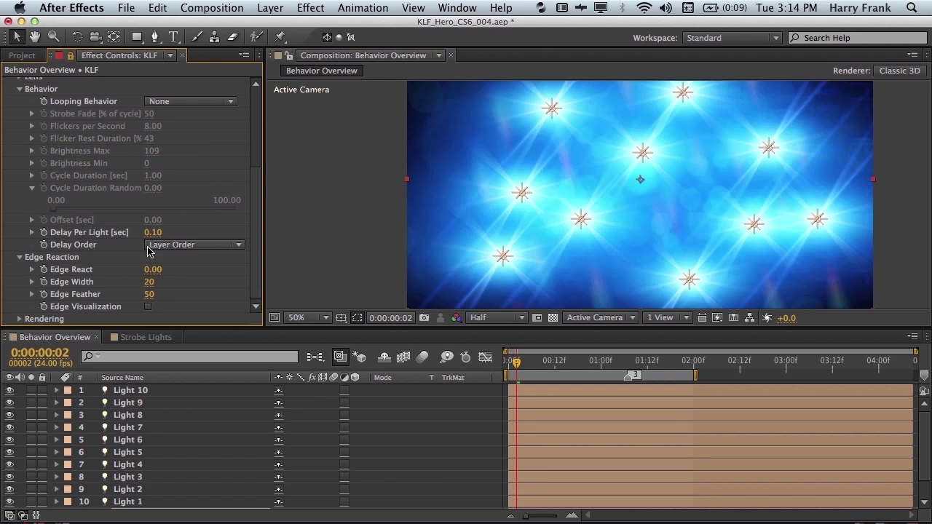
{"action": "left_click", "coordinate": [131, 502]}
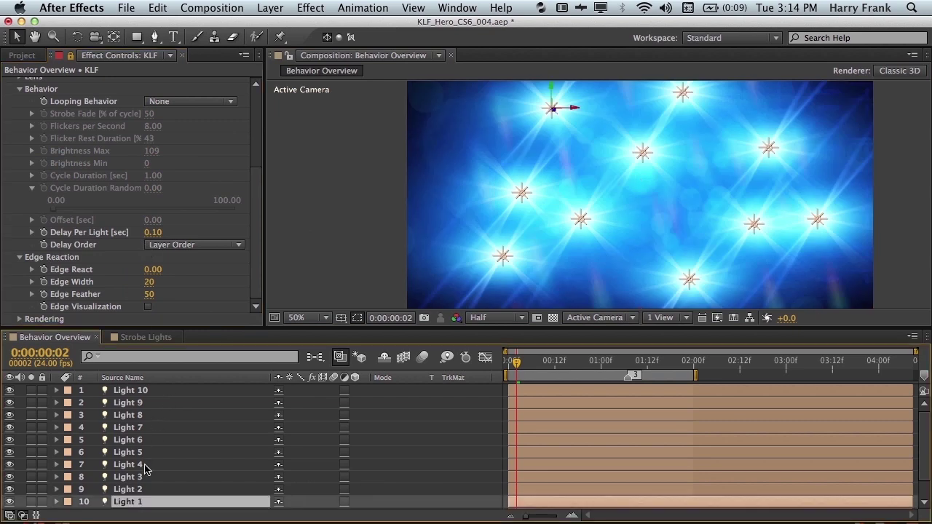
{"action": "left_click", "coordinate": [142, 401], "text": "shift"}
{"action": "key", "text": "Delete"}
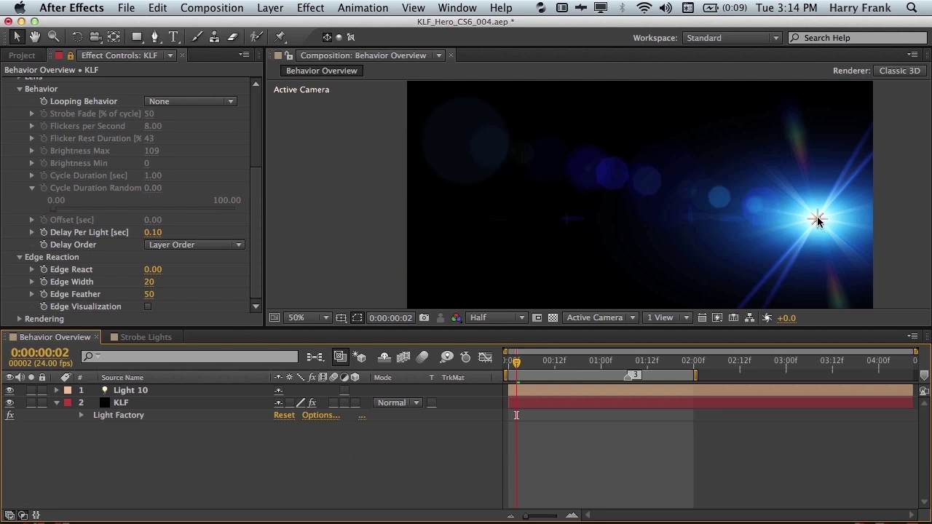
- Move Light 10 left and set Edge React to 0.20 to test edge reaction
{"action": "left_click_drag", "start_coordinate": [817, 219], "coordinate": [533, 202]}
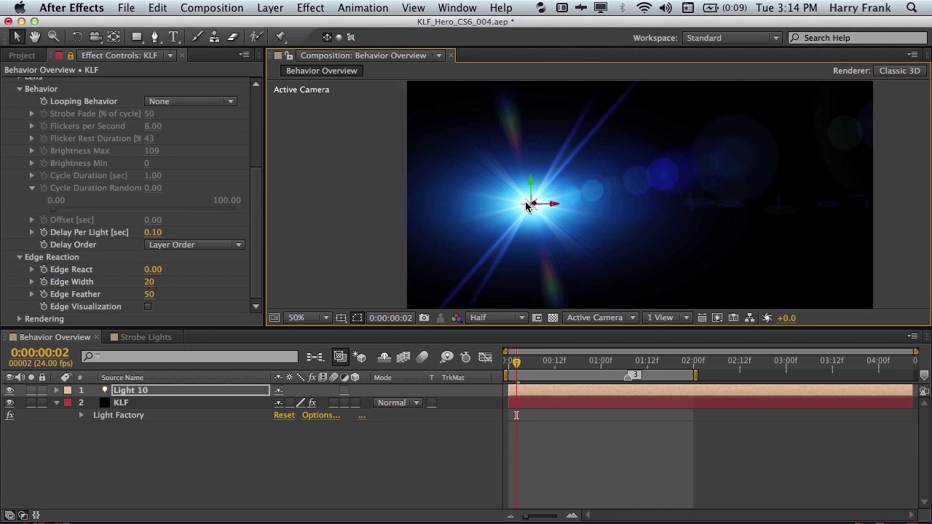
{"action": "left_click", "coordinate": [156, 270]}
{"action": "type", "text": ".2"}
{"action": "key", "text": "Return"}
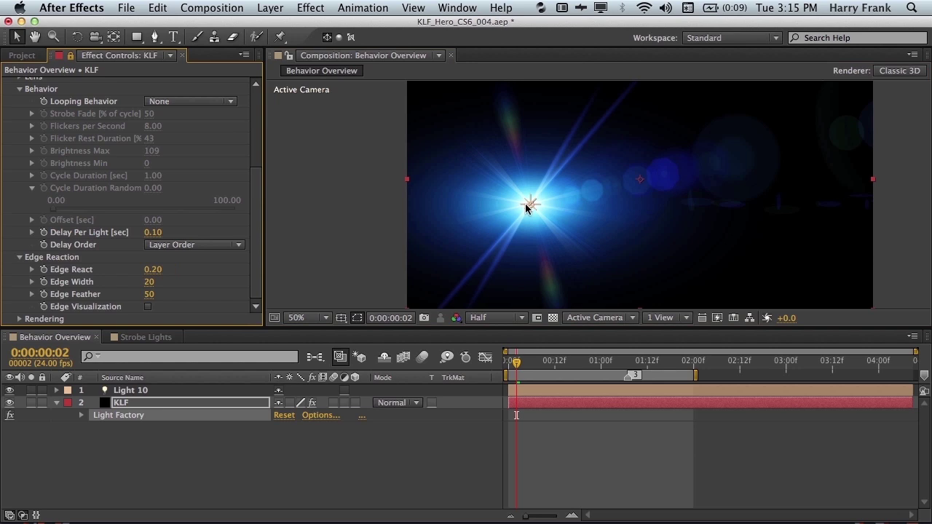
{"action": "left_click_drag", "start_coordinate": [529, 207], "coordinate": [460, 223]}
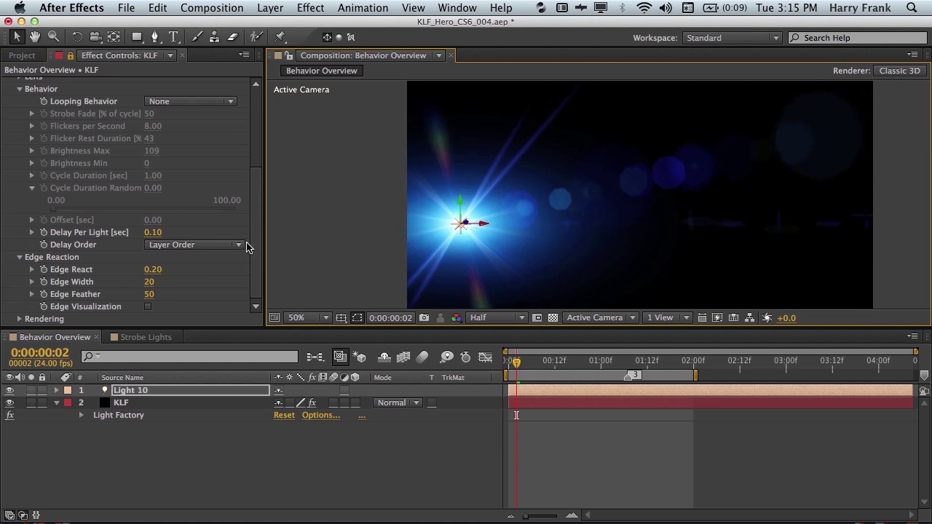
- Try Edge React at -0.20, then scrub it up to 0.65
{"action": "left_click", "coordinate": [157, 269]}
{"action": "key", "text": "Return"}
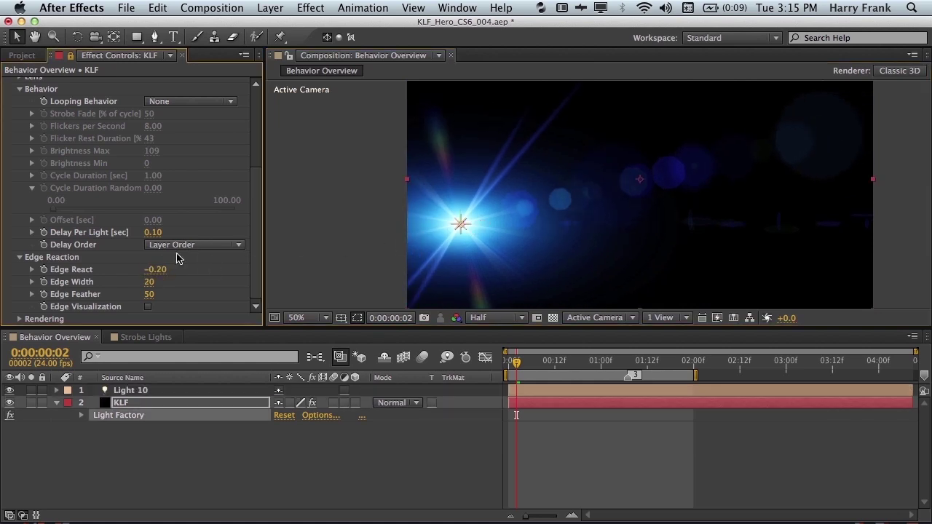
{"action": "left_click_drag", "start_coordinate": [459, 231], "coordinate": [521, 249]}
{"action": "left_click_drag", "start_coordinate": [153, 270], "coordinate": [170, 268]}
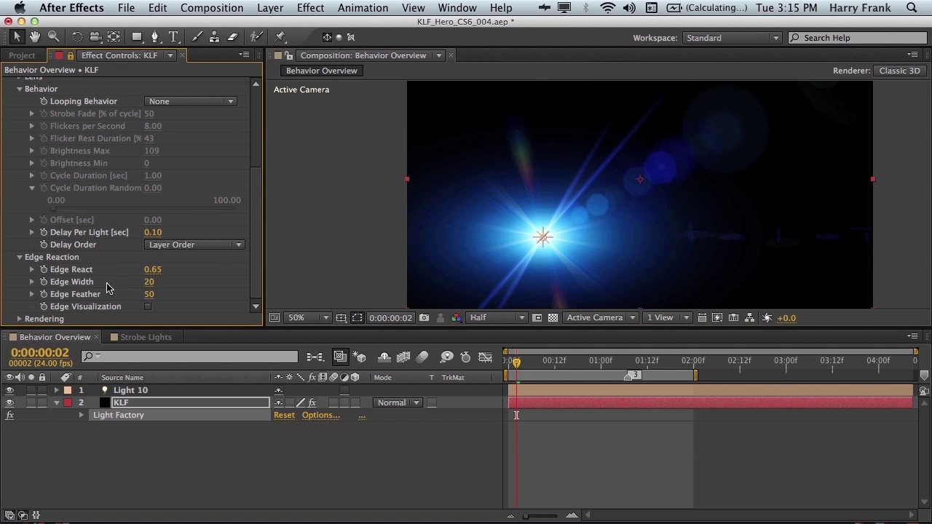
- Show Edge Visualization, set Edge Width 70 and Feather 57, and Edge React -0.66
{"action": "left_click", "coordinate": [148, 306]}
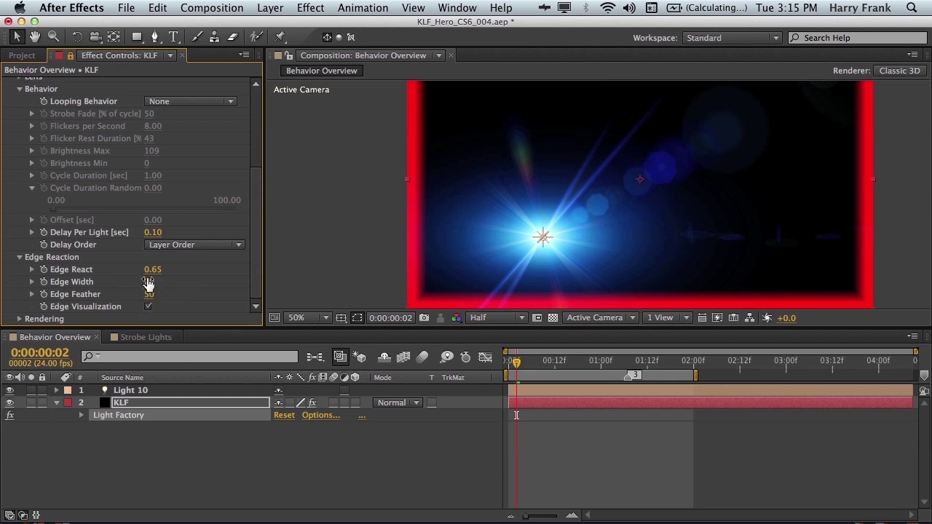
{"action": "left_click_drag", "start_coordinate": [148, 285], "coordinate": [184, 281]}
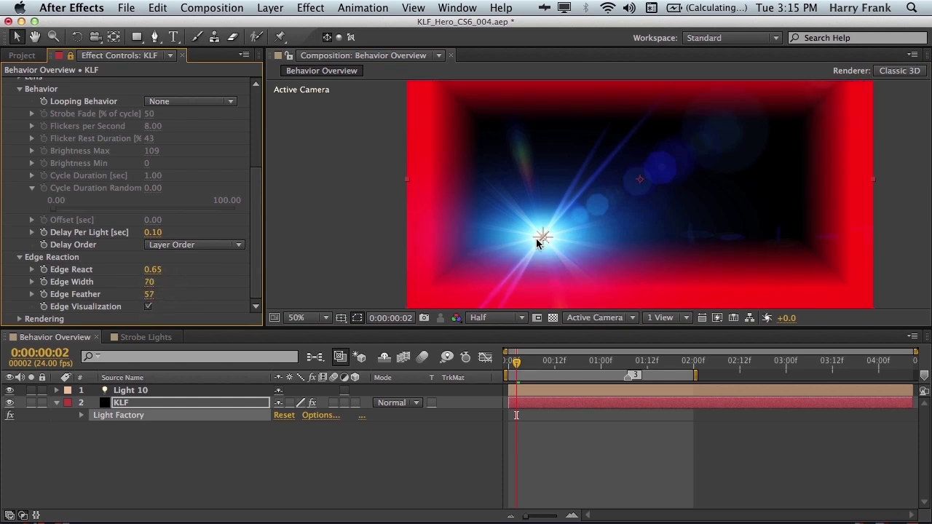
{"action": "left_click_drag", "start_coordinate": [537, 243], "coordinate": [434, 212]}
{"action": "left_click_drag", "start_coordinate": [151, 271], "coordinate": [102, 282]}
{"action": "left_click_drag", "start_coordinate": [154, 268], "coordinate": [124, 271]}
- Sweep Light 10 across the frame, hide Edge Visualization, and recentre the light
{"action": "left_click", "coordinate": [431, 209]}
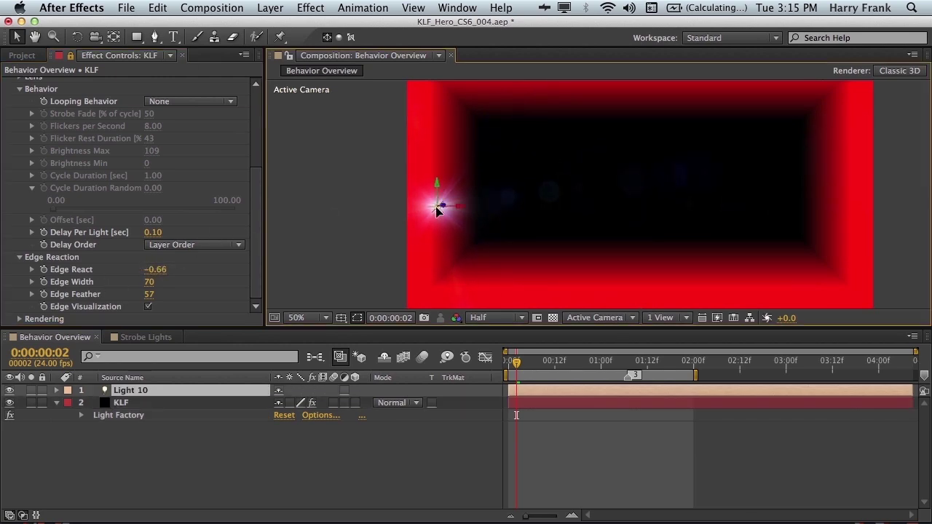
{"action": "left_click_drag", "start_coordinate": [426, 225], "coordinate": [447, 233]}
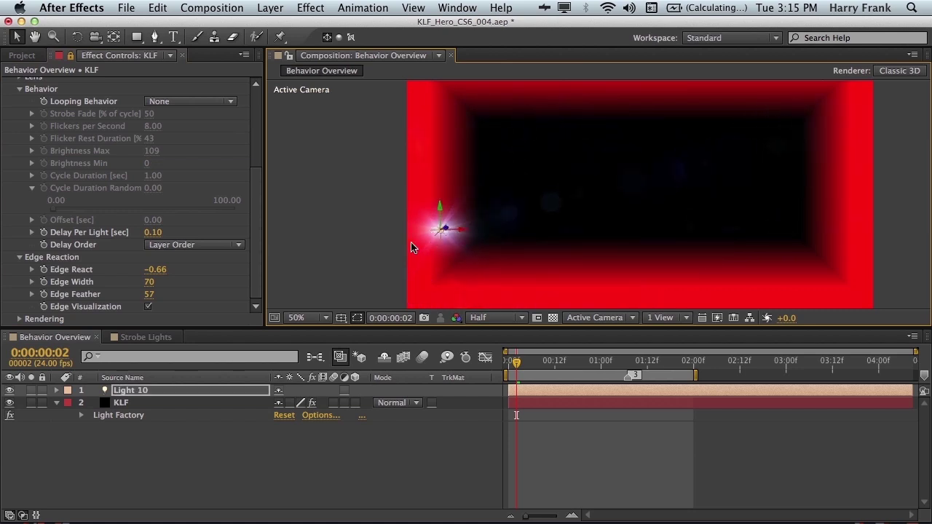
{"action": "left_click", "coordinate": [148, 308]}
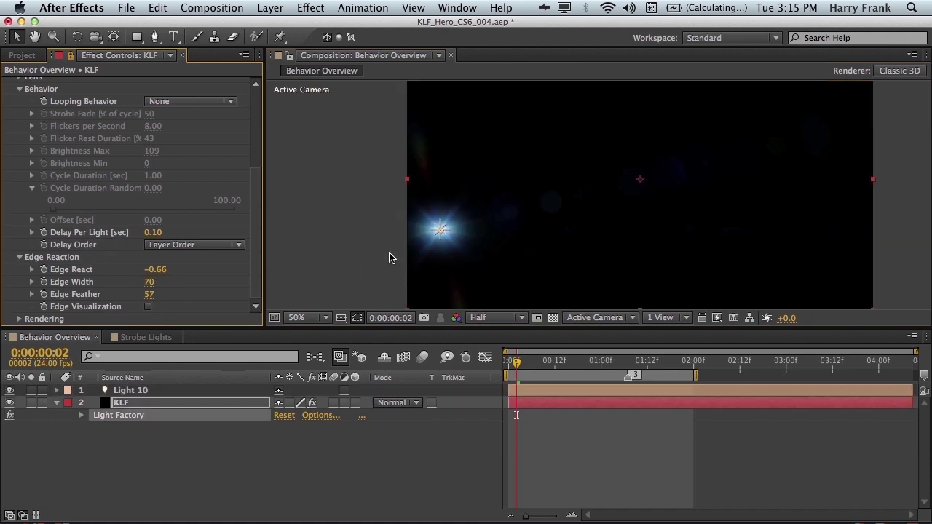
{"action": "left_click_drag", "start_coordinate": [436, 235], "coordinate": [519, 211]}
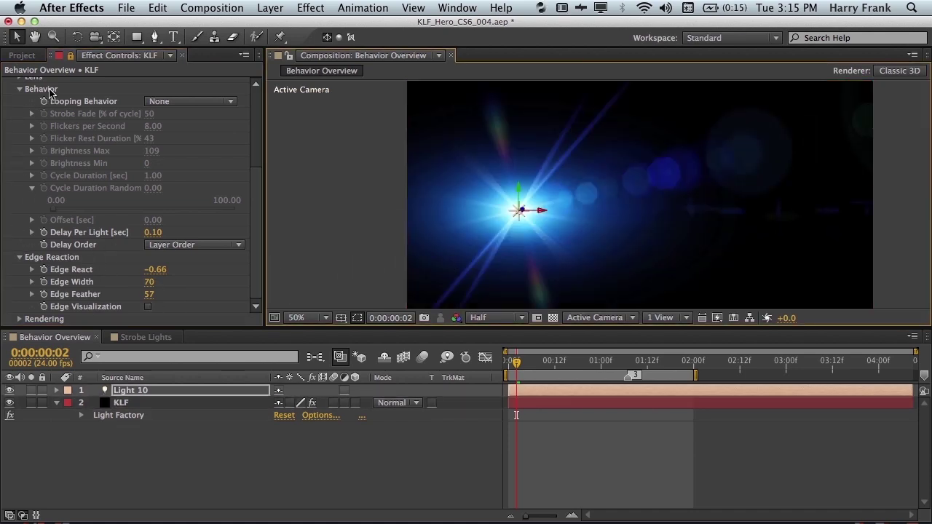